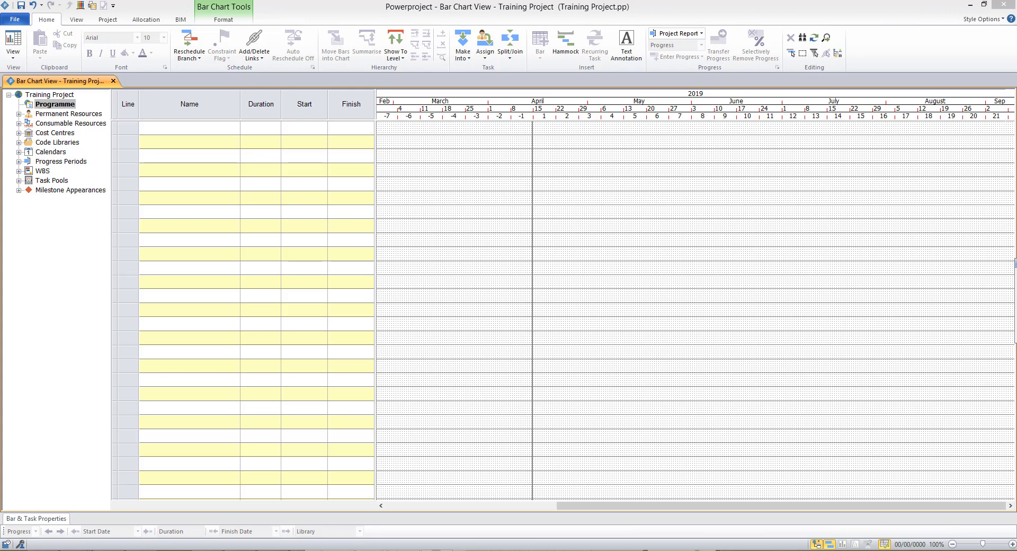
- Add Temporary Services as the first task, entered at 4d and stretched to 2w ending 30 April
{"action": "left_click", "coordinate": [160, 127]}
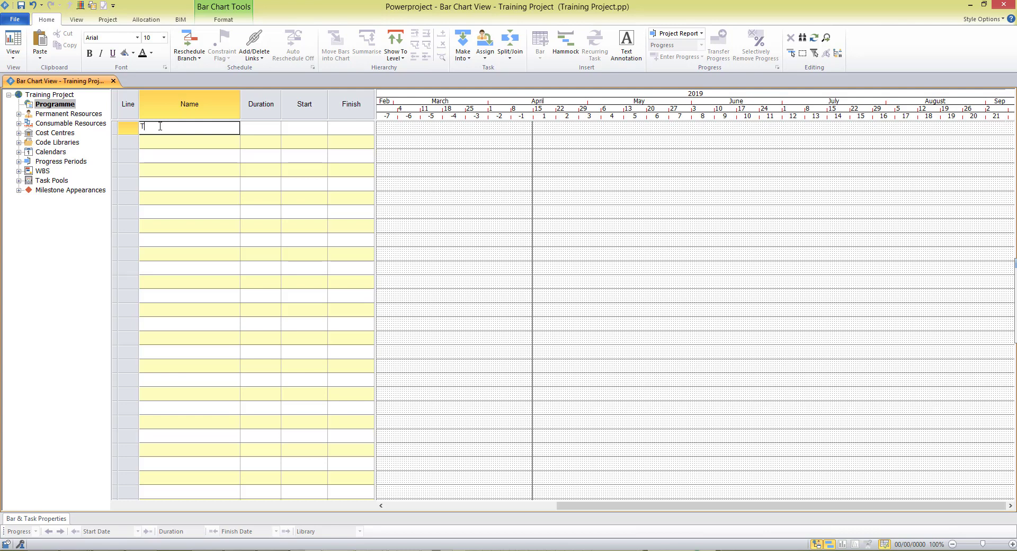
{"action": "type", "text": "Temporary Services"}
{"action": "left_click", "coordinate": [257, 128]}
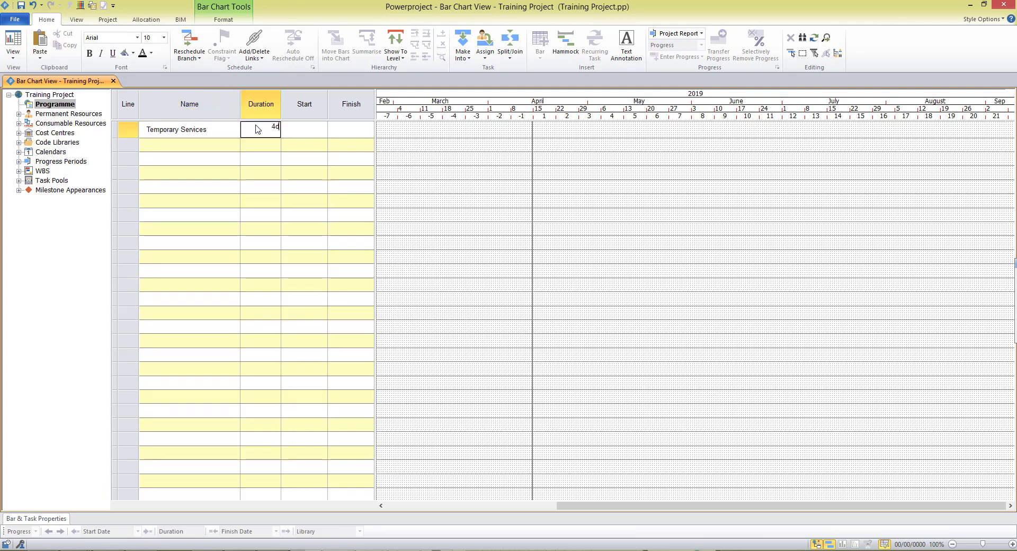
{"action": "type", "text": "4d"}
{"action": "key", "text": "Return"}
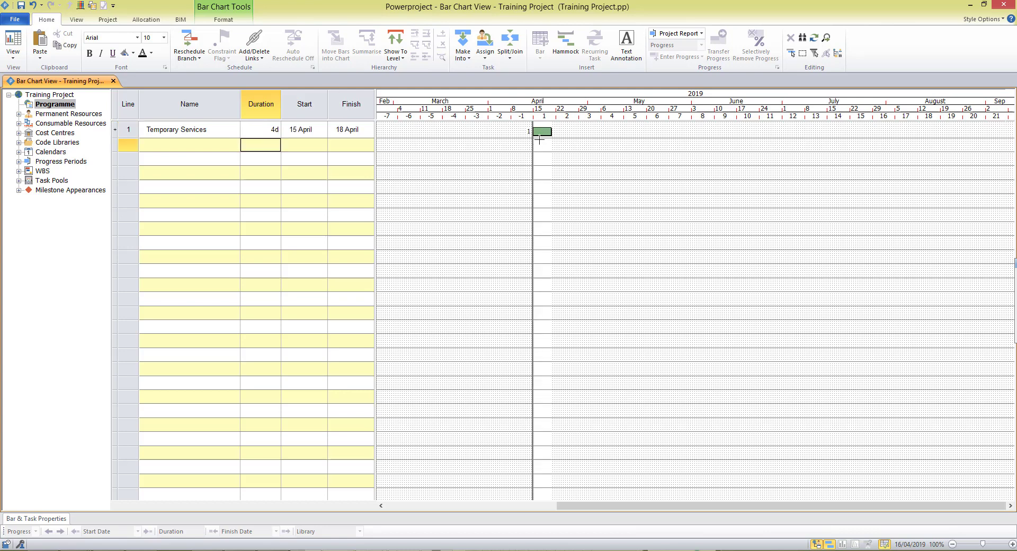
{"action": "left_click_drag", "start_coordinate": [542, 132], "coordinate": [588, 133]}
- Name line 2 Demolish Existing Structures and give it a 2w duration
{"action": "left_click", "coordinate": [207, 147]}
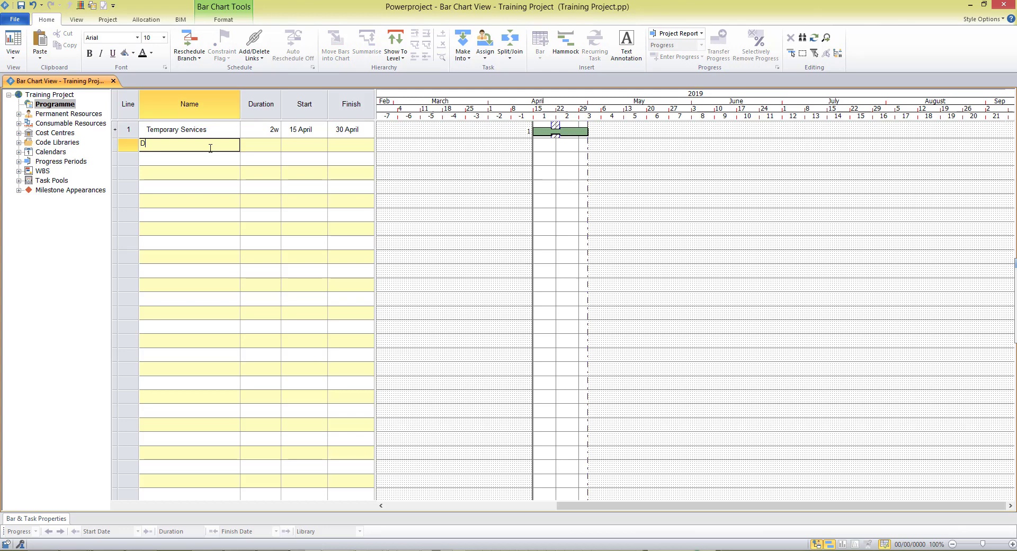
{"action": "type", "text": "Demolish Existing Structures"}
{"action": "key", "text": "Return"}
{"action": "left_click", "coordinate": [259, 147]}
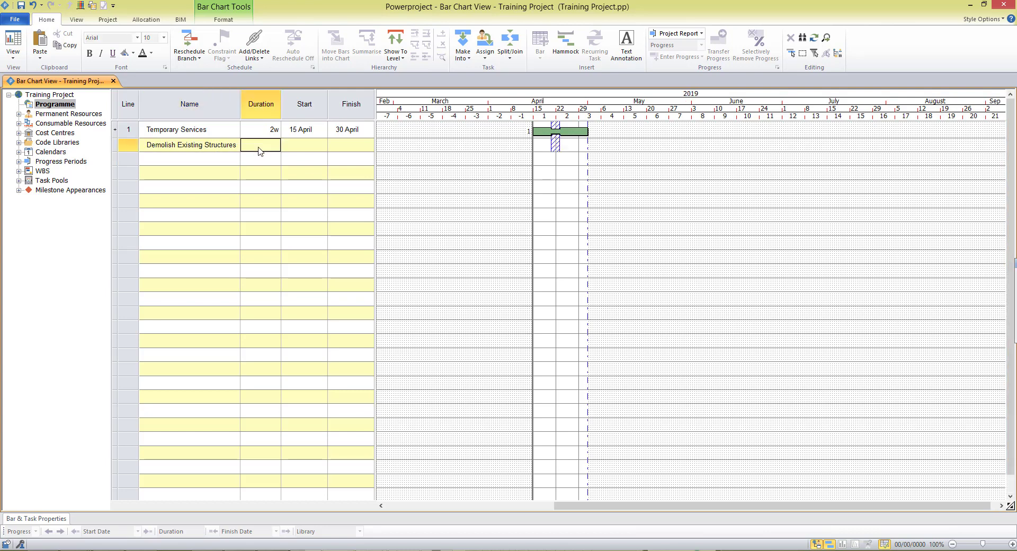
{"action": "type", "text": "2"}
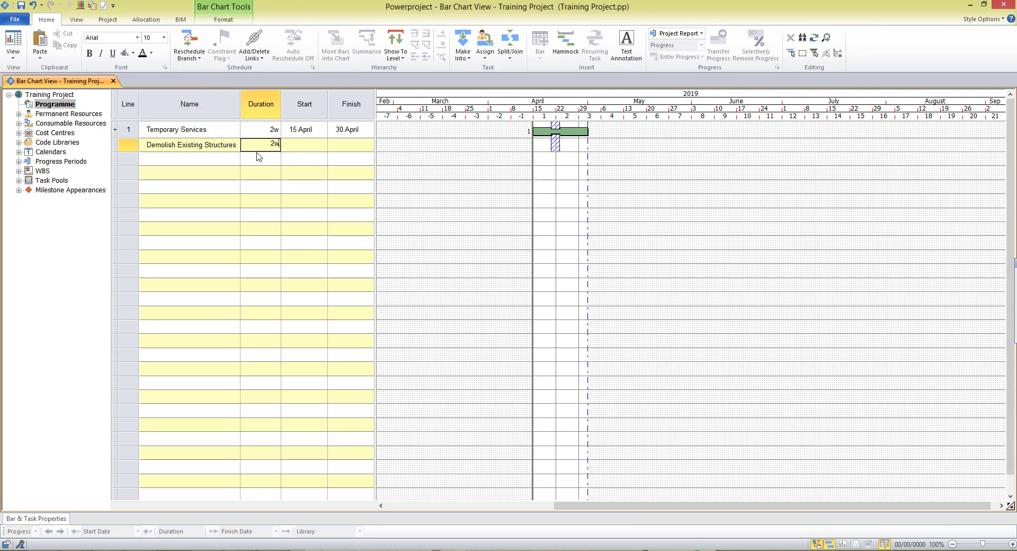
{"action": "type", "text": "w"}
{"action": "key", "text": "Return"}
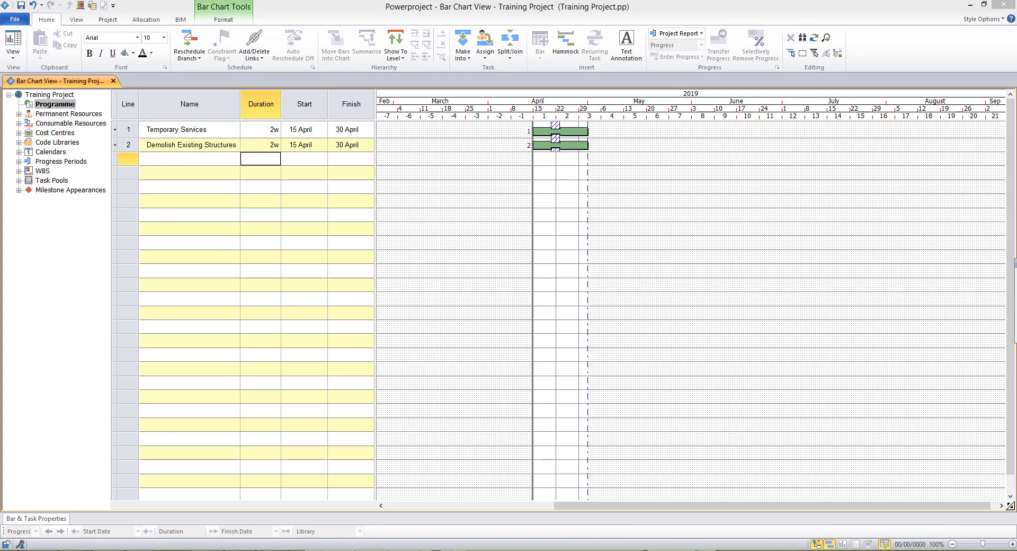
- Paste Excavate, Piling, Foundation 1st, Foundation 2nd and Ground Slab into line 3 onward
{"action": "left_click", "coordinate": [128, 158]}
{"action": "right_click", "coordinate": [131, 159]}
{"action": "left_click", "coordinate": [158, 189]}
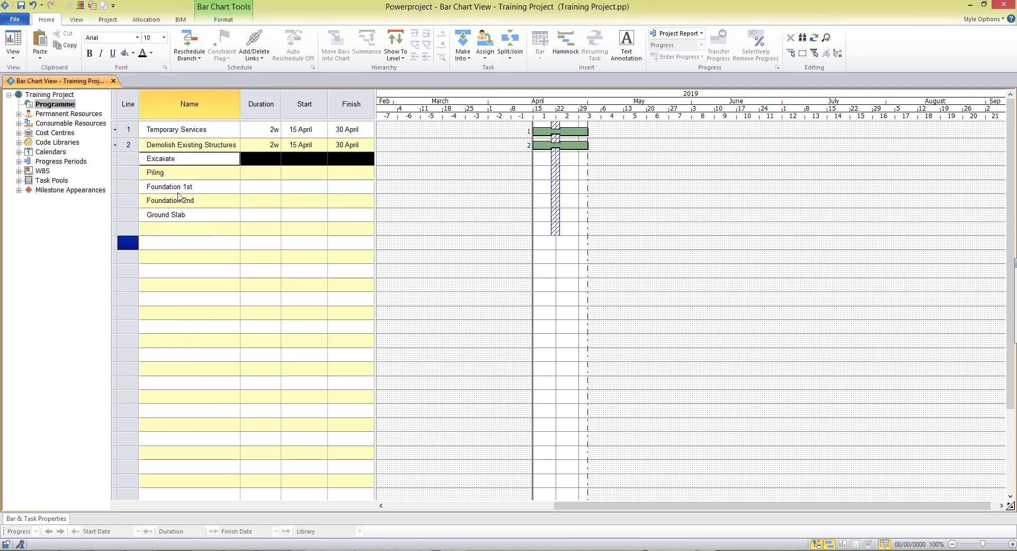
- Give the five pasted tasks durations of 2w, 3w, 1w, 1w and 6d
{"action": "left_click", "coordinate": [262, 160]}
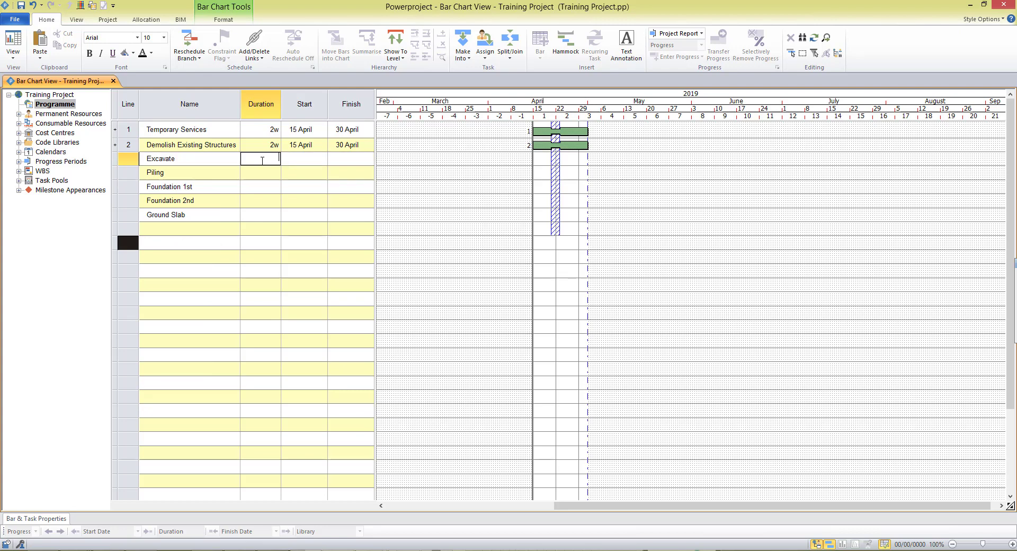
{"action": "type", "text": "2w"}
{"action": "key", "text": "Return"}
{"action": "type", "text": "3w"}
{"action": "key", "text": "Return"}
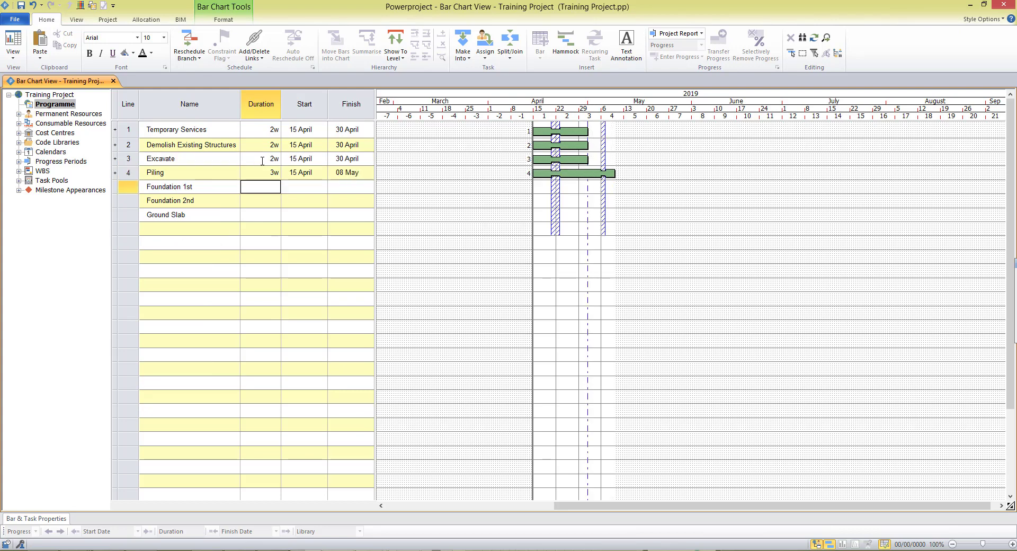
{"action": "type", "text": "1w"}
{"action": "key", "text": "Return"}
{"action": "type", "text": "1w"}
{"action": "key", "text": "Return"}
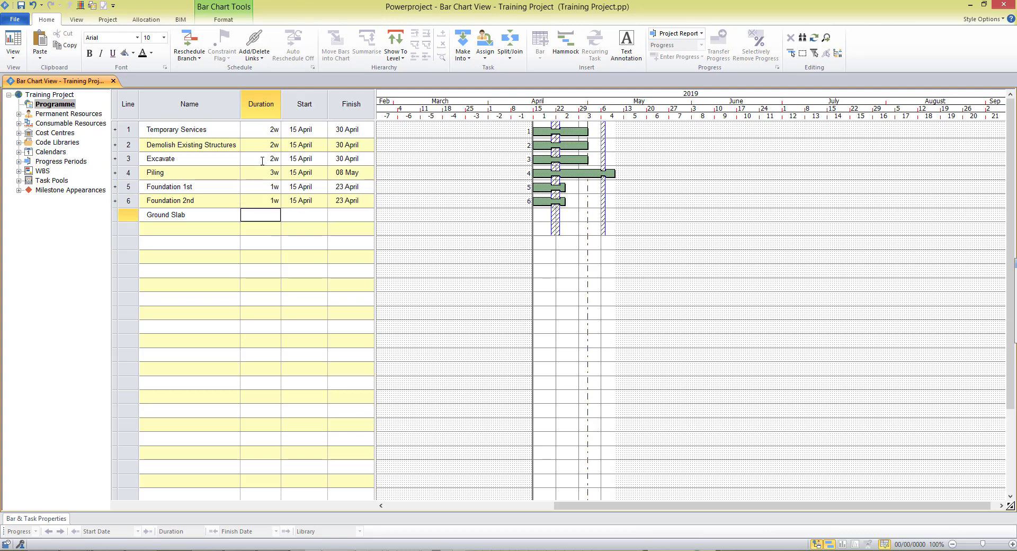
{"action": "type", "text": "6d"}
{"action": "key", "text": "Return"}
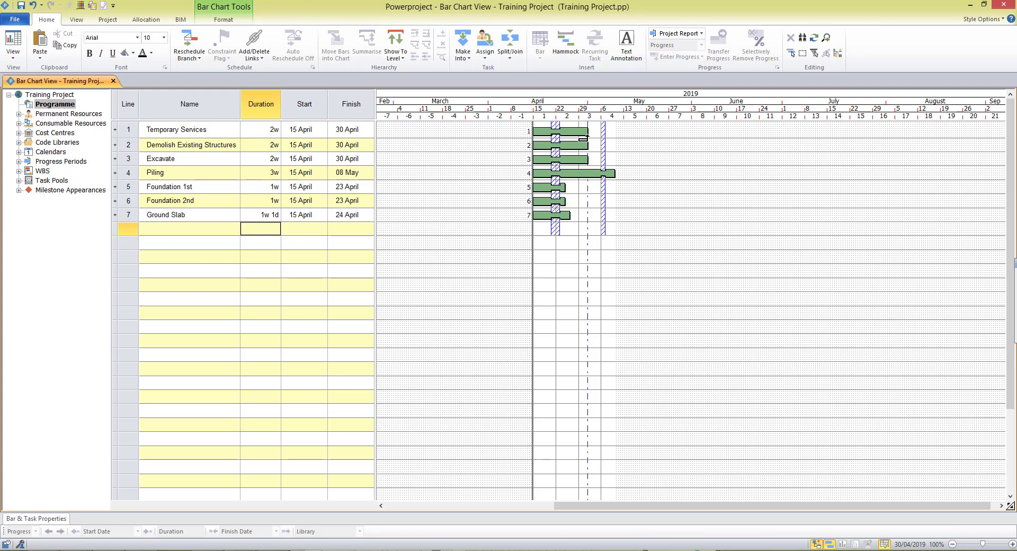
- Link Temporary Services to Demolish Existing Structures, then start a link from Demolish's finish
{"action": "left_click_drag", "start_coordinate": [582, 139], "coordinate": [538, 145]}
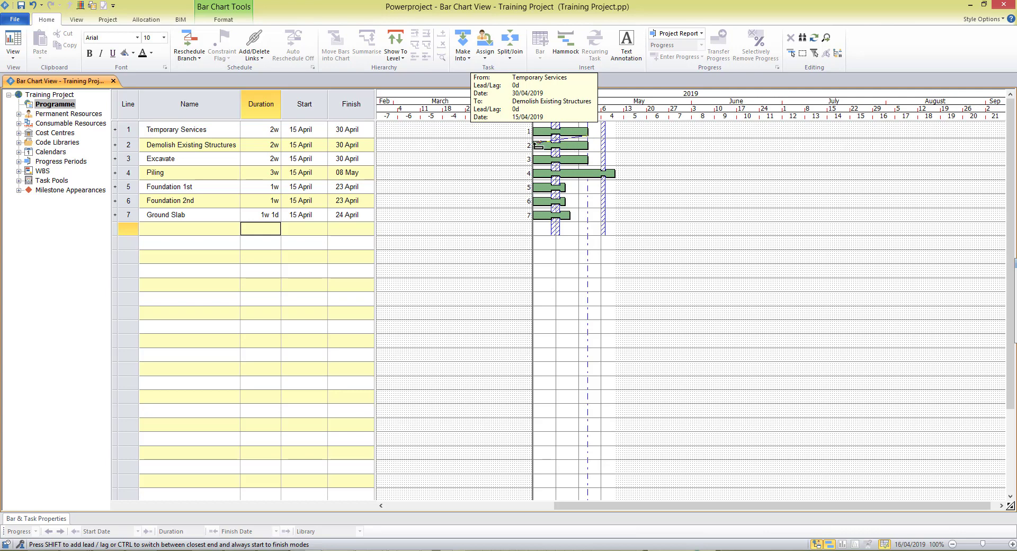
{"action": "left_click_drag", "start_coordinate": [538, 144], "coordinate": [537, 144]}
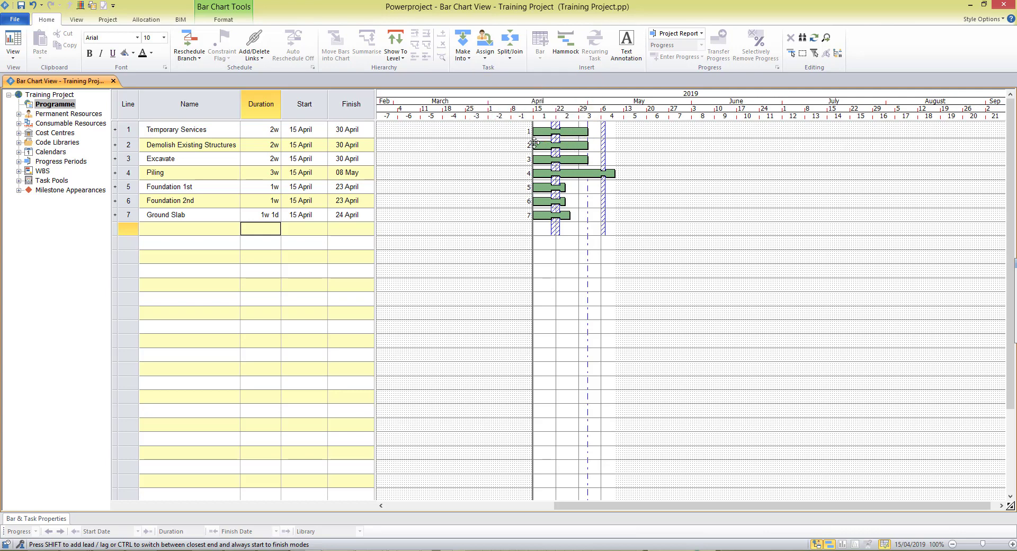
{"action": "left_click", "coordinate": [692, 173]}
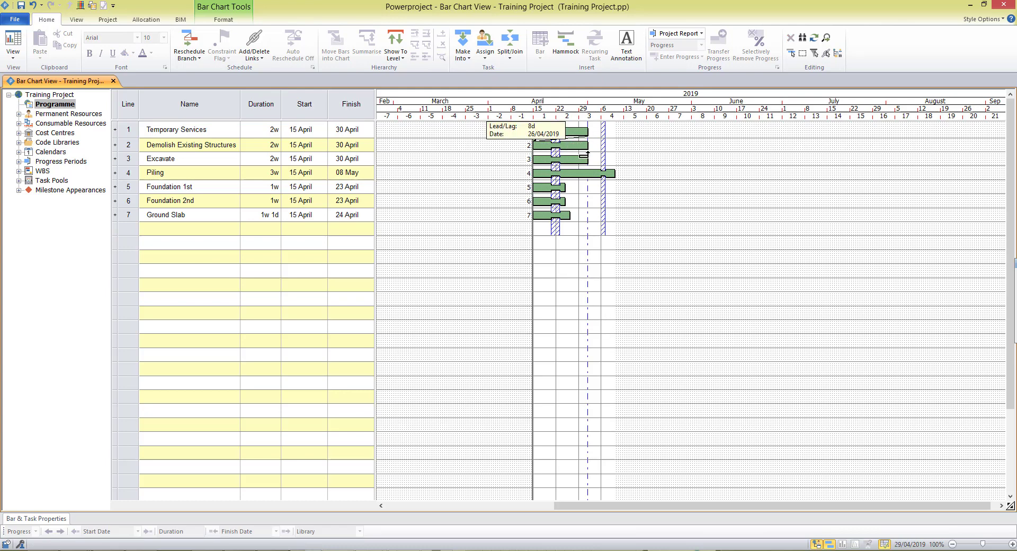
{"action": "left_click_drag", "start_coordinate": [583, 153], "coordinate": [537, 174]}
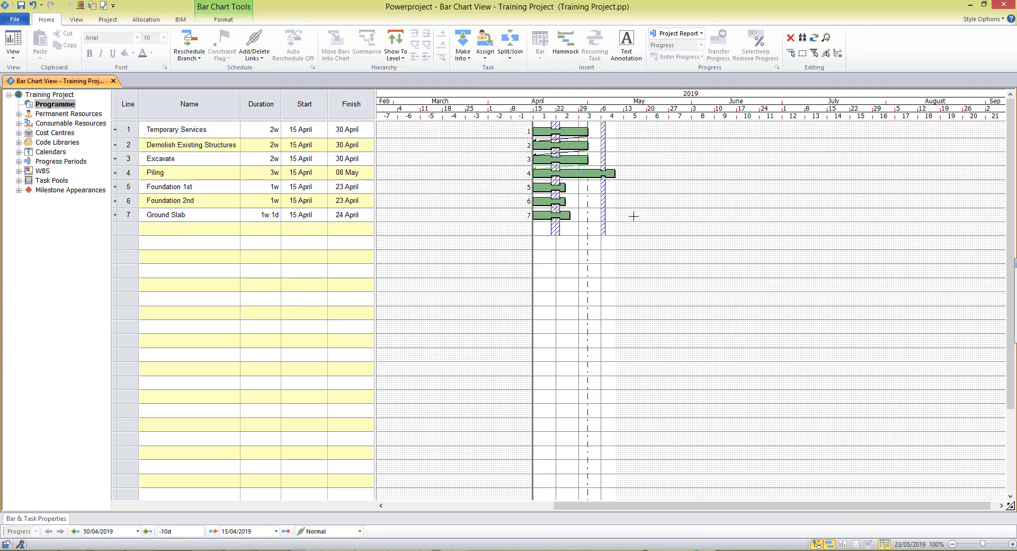
- Link Demolish to Excavate, Excavate to Piling, and Piling to Foundation 1st, Foundation 2nd and Ground Slab
{"action": "left_click", "coordinate": [587, 225]}
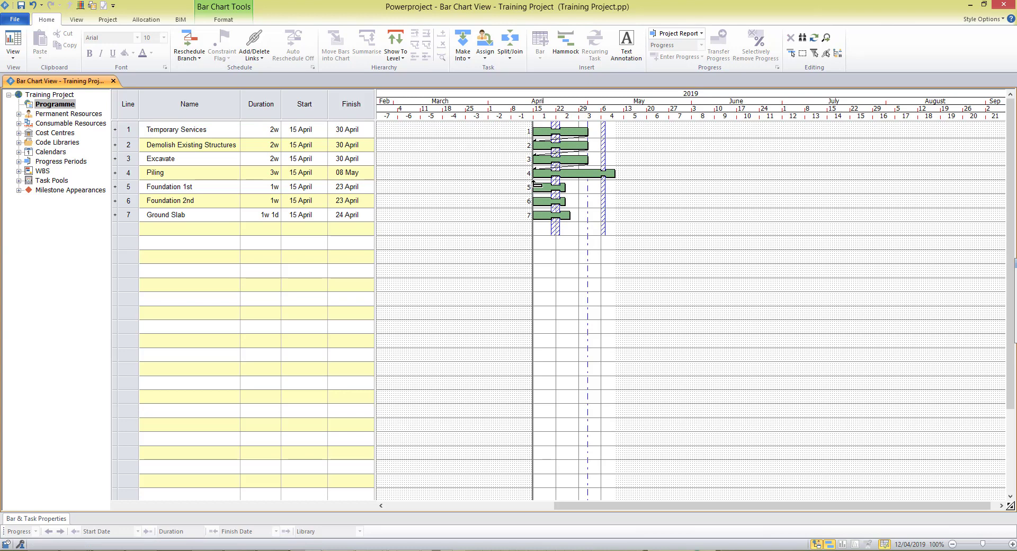
{"action": "mouse_move", "coordinate": [540, 182]}
{"action": "left_mouse_down"}
{"action": "mouse_move", "coordinate": [569, 182]}
{"action": "mouse_move", "coordinate": [534, 186]}
{"action": "left_mouse_up"}
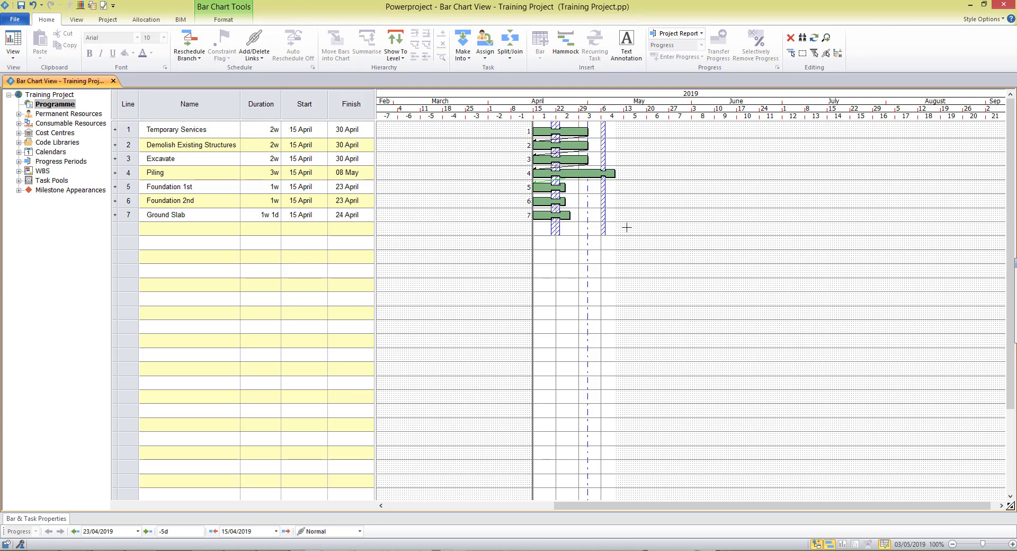
{"action": "left_click", "coordinate": [538, 181]}
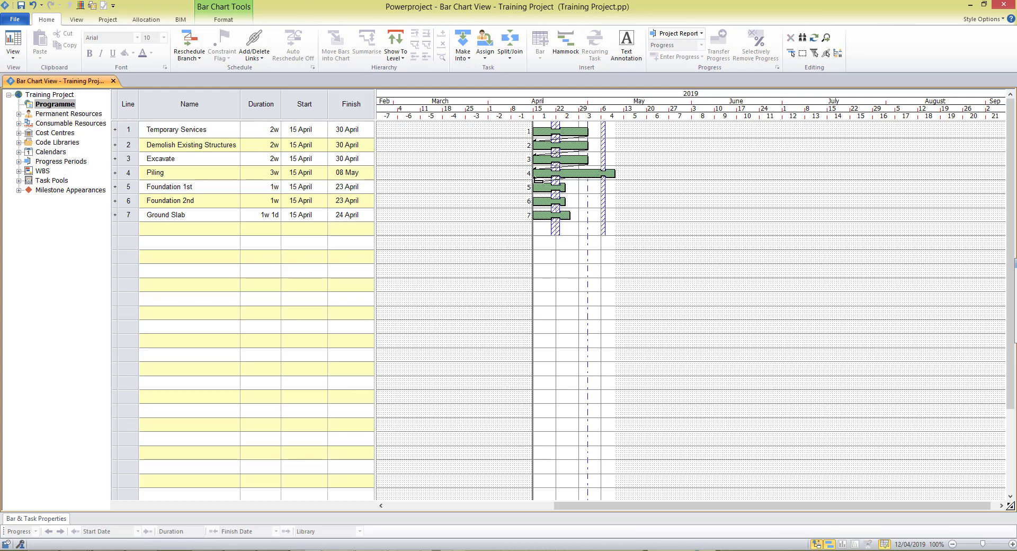
{"action": "left_click_drag", "start_coordinate": [537, 182], "coordinate": [567, 182]}
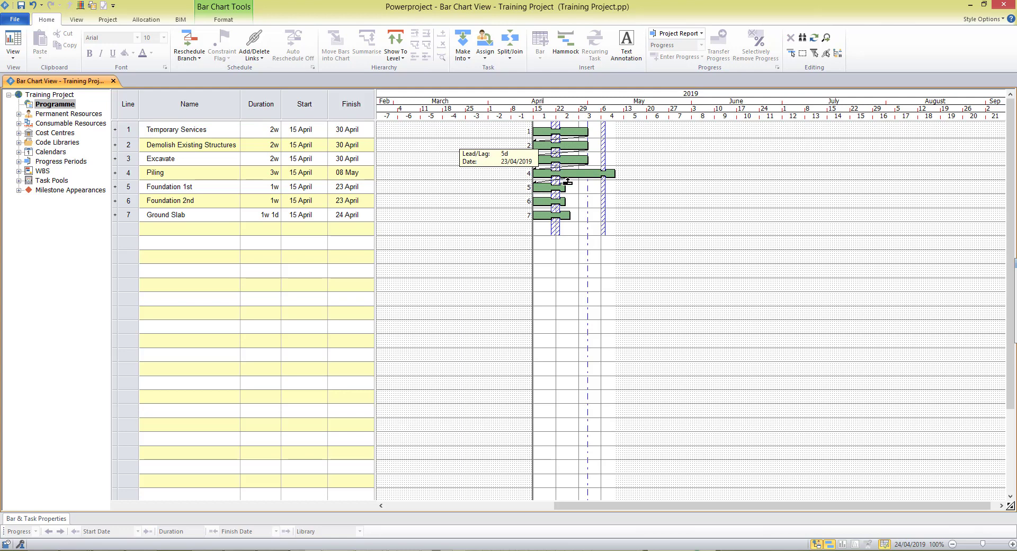
{"action": "left_click_drag", "start_coordinate": [567, 182], "coordinate": [536, 197]}
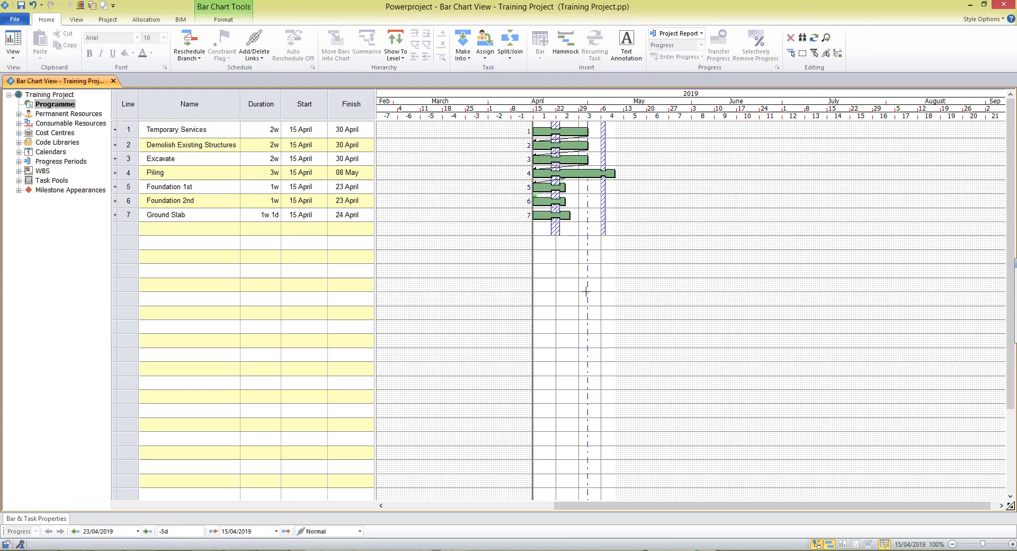
{"action": "left_click", "coordinate": [615, 248]}
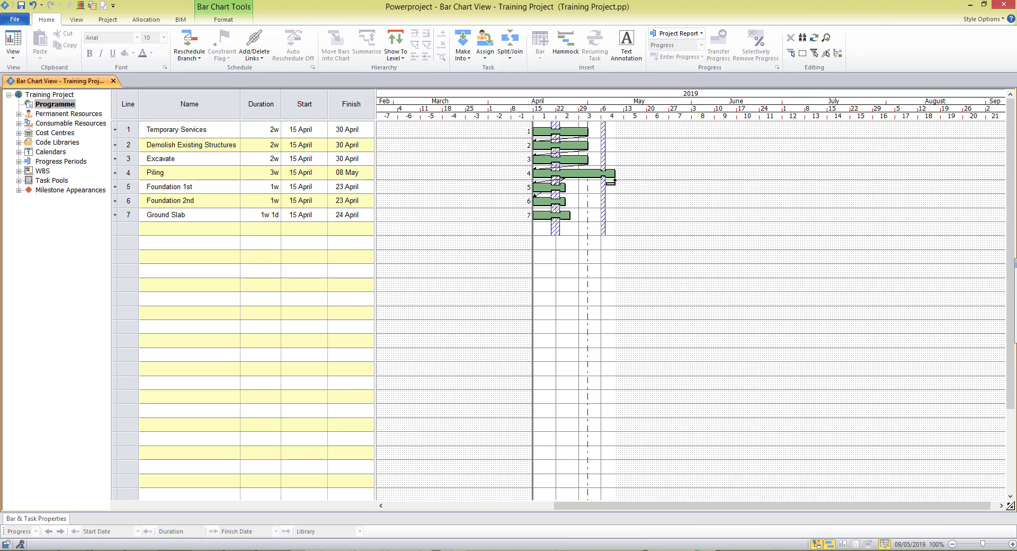
{"action": "left_click_drag", "start_coordinate": [609, 181], "coordinate": [533, 213]}
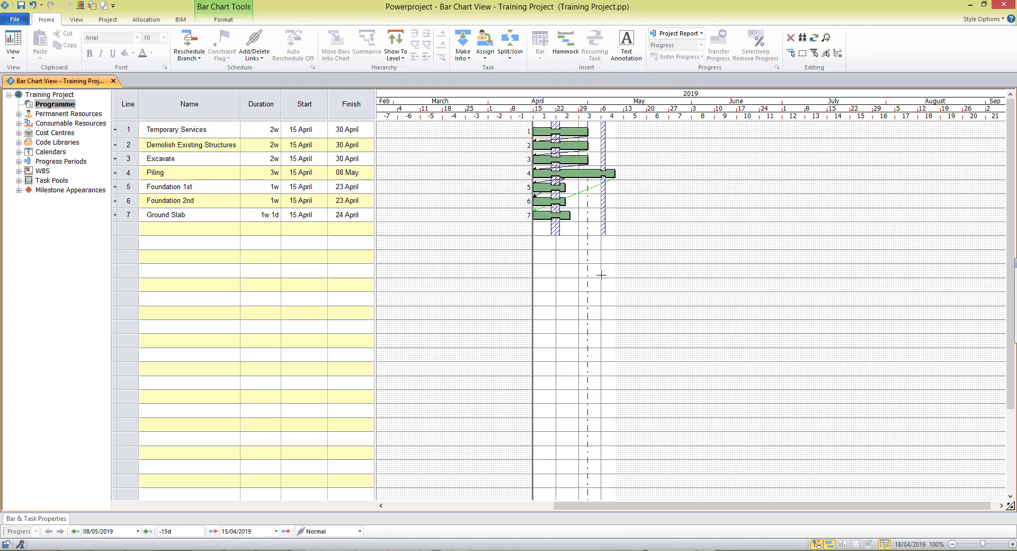
{"action": "left_click", "coordinate": [694, 277]}
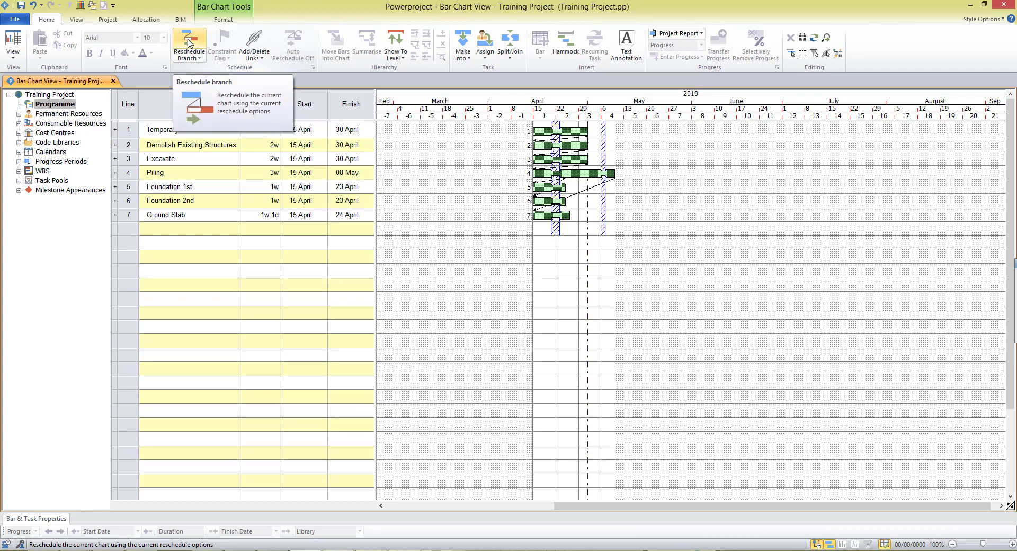
- Reschedule the branch so tasks run in sequence, with Ground Slab finishing 28 June
{"action": "left_click", "coordinate": [189, 41]}
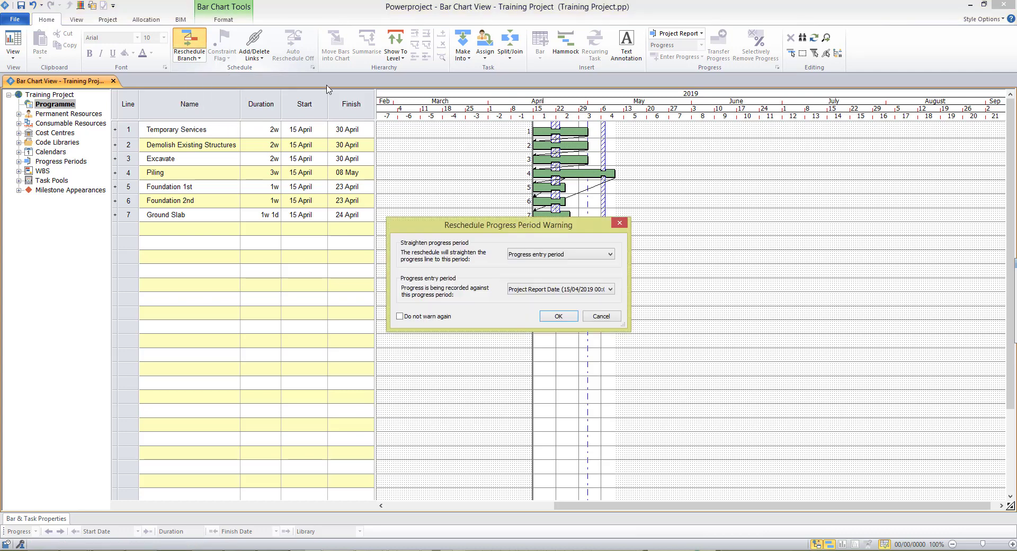
{"action": "left_click", "coordinate": [554, 316]}
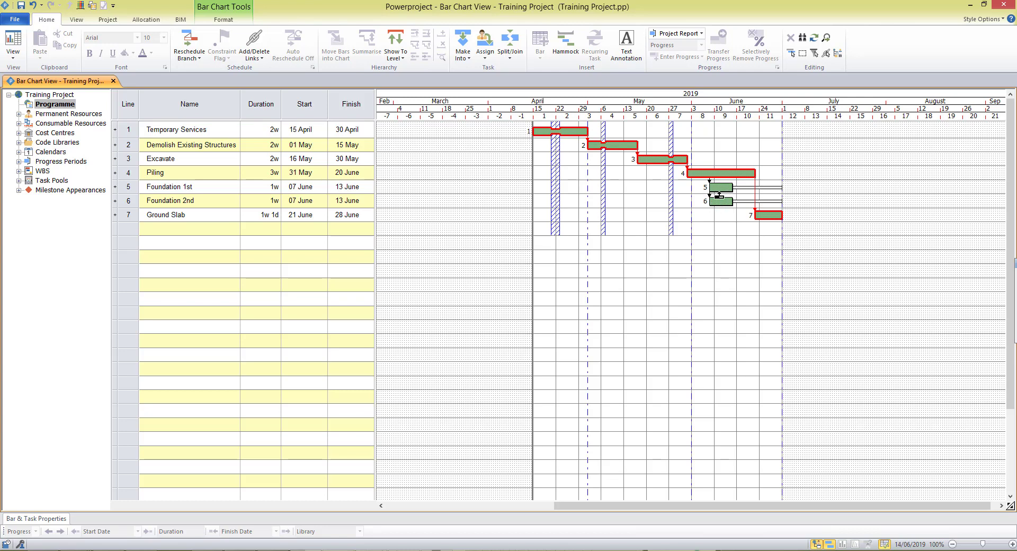
- Link Foundation 1st and Foundation 2nd to Ground Slab and reschedule
{"action": "left_click_drag", "start_coordinate": [733, 192], "coordinate": [746, 239]}
{"action": "left_click_drag", "start_coordinate": [732, 203], "coordinate": [769, 242]}
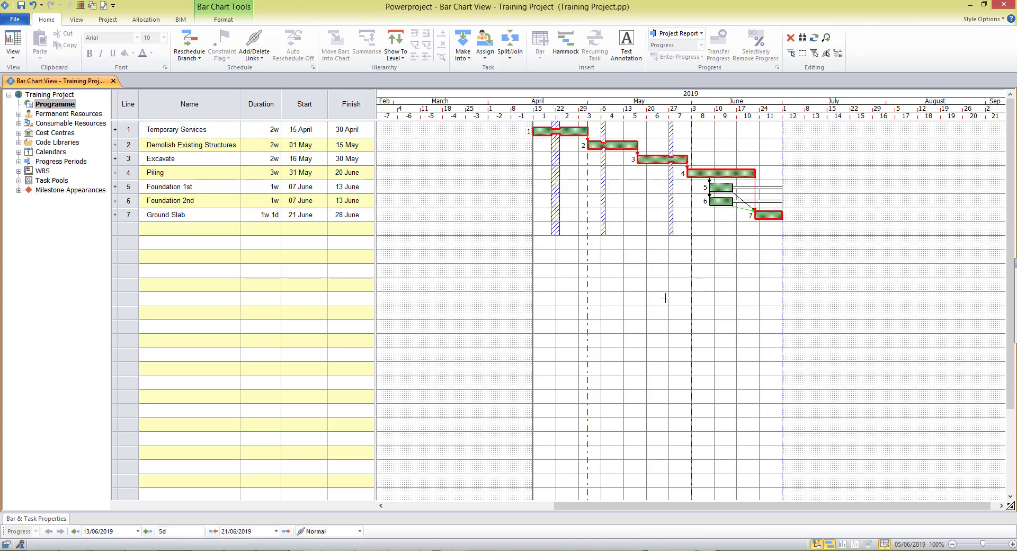
{"action": "left_click", "coordinate": [189, 39]}
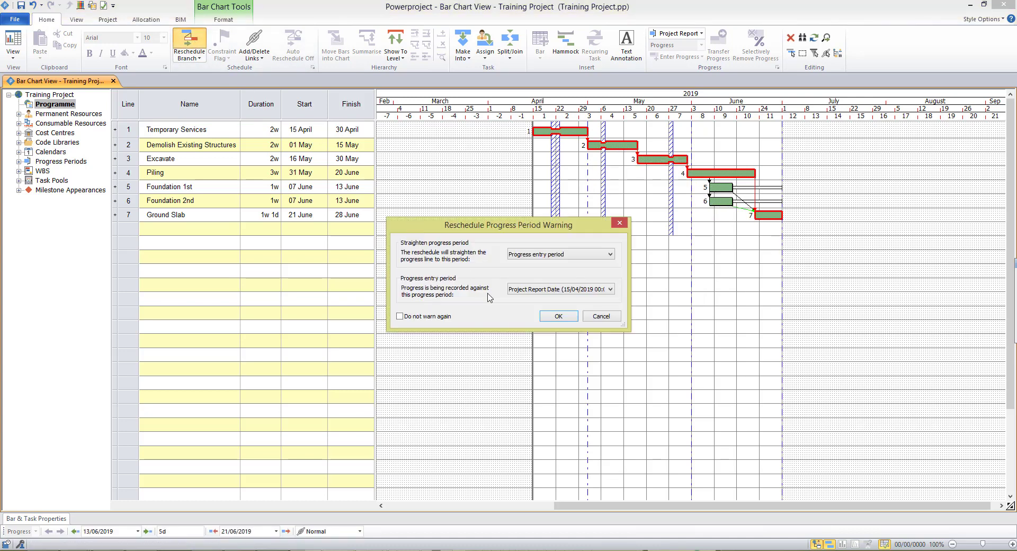
{"action": "left_click", "coordinate": [559, 318]}
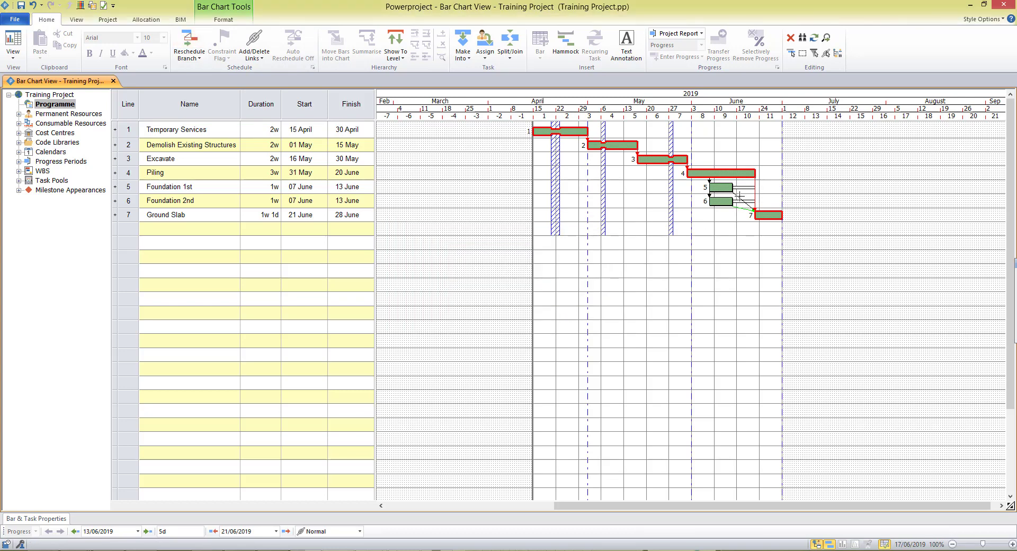
- Extend Foundation 1st to finish 18 June and reschedule
{"action": "left_click_drag", "start_coordinate": [733, 189], "coordinate": [747, 189]}
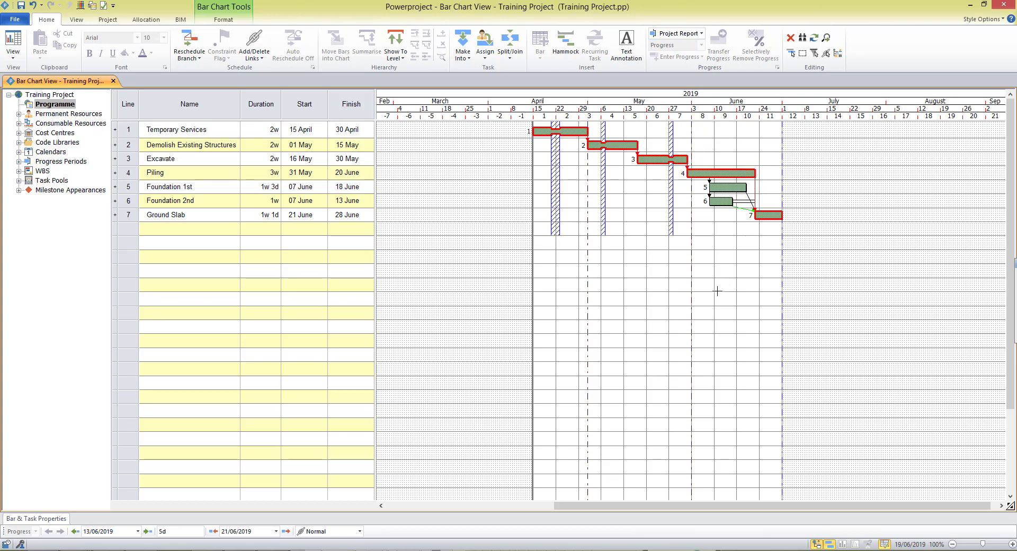
{"action": "left_click", "coordinate": [189, 42]}
{"action": "left_click", "coordinate": [559, 316]}
- Lengthen Foundation 2nd to finish 25 June and reschedule, pushing Ground Slab to 26 June–03 July
{"action": "left_click_drag", "start_coordinate": [735, 203], "coordinate": [768, 203]}
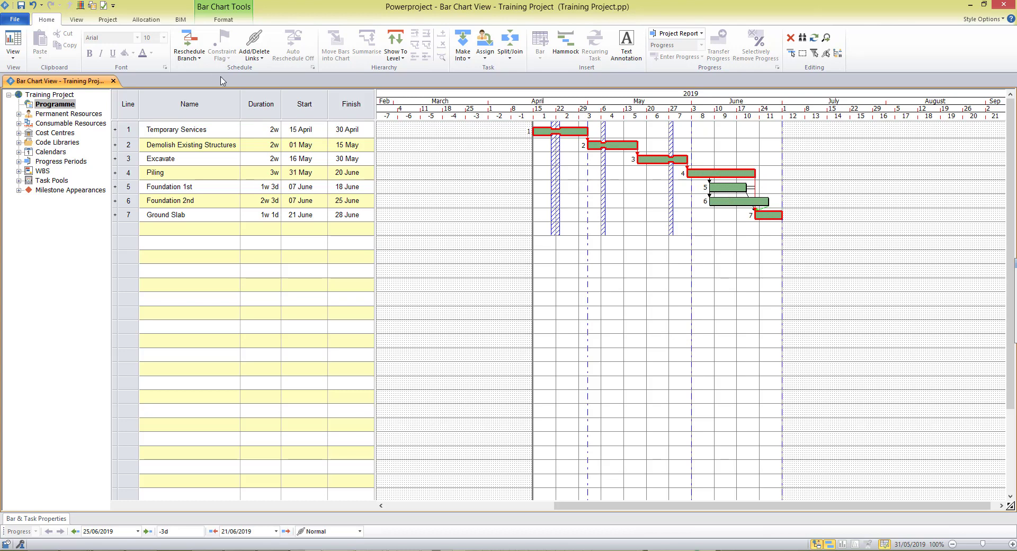
{"action": "left_click", "coordinate": [189, 40]}
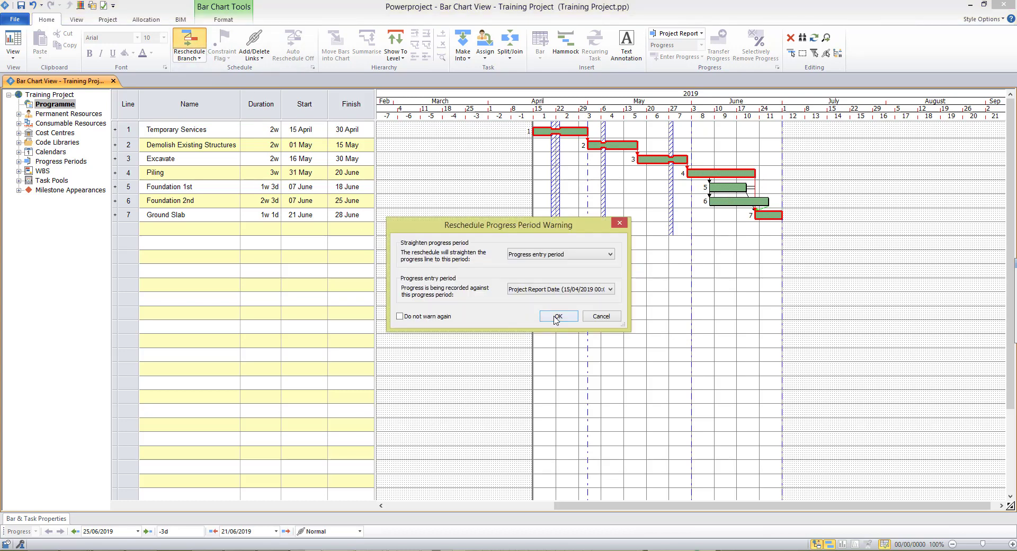
{"action": "left_click", "coordinate": [556, 316]}
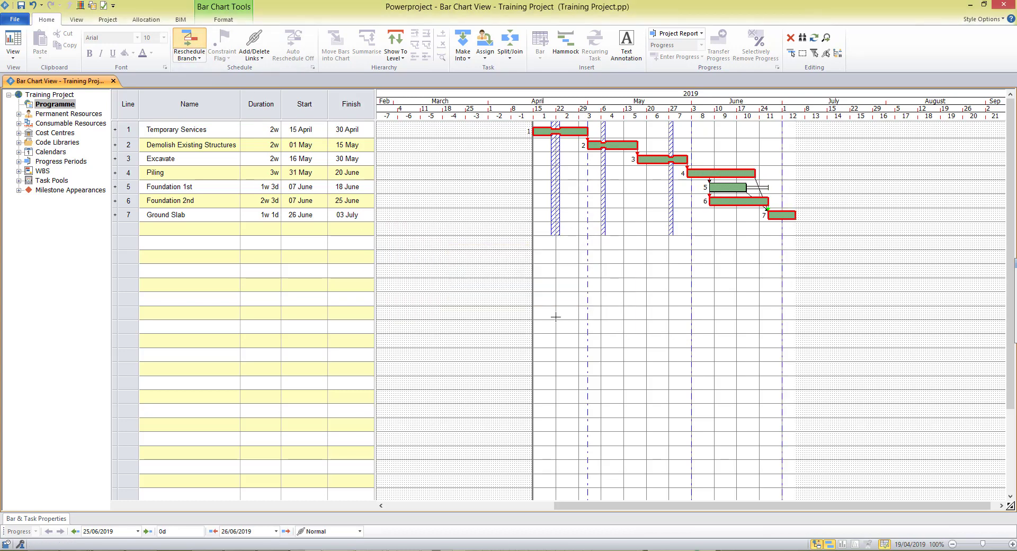
- Undo the reschedule and both foundation lengthenings, restoring Ground Slab to 21–28 June
{"action": "left_click", "coordinate": [33, 6]}
{"action": "left_click", "coordinate": [33, 6]}
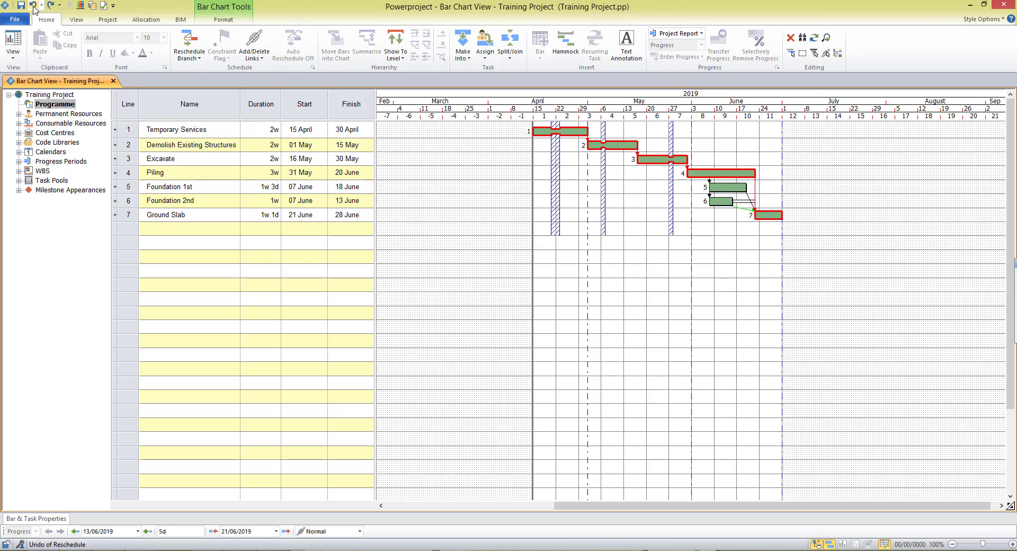
{"action": "left_click", "coordinate": [33, 6]}
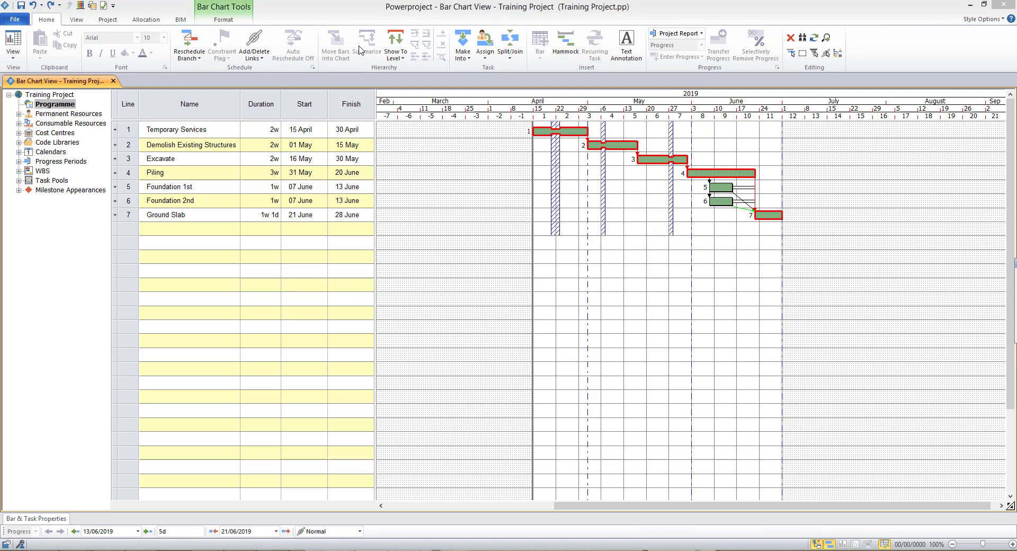
- Paste the seven task names, Walls 1 through Strike Scaffold, into rows 8–14
{"action": "left_click", "coordinate": [134, 231]}
{"action": "right_click", "coordinate": [136, 236]}
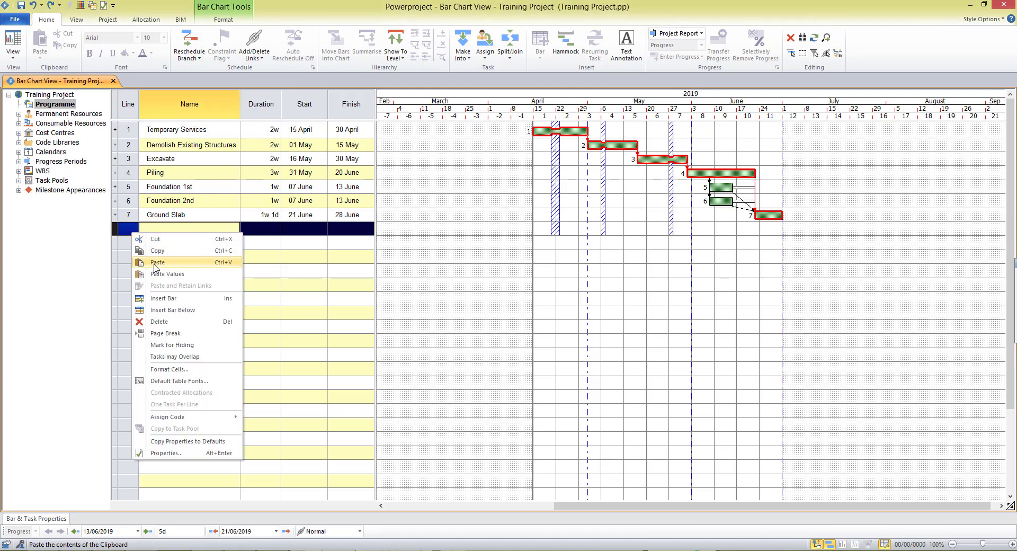
{"action": "left_click", "coordinate": [158, 262]}
- Set durations for Walls 1, 1st Slab, Walls 2, Roof and Windows to 1w, 8d, 1w, 2w, 1w
{"action": "left_click", "coordinate": [270, 231]}
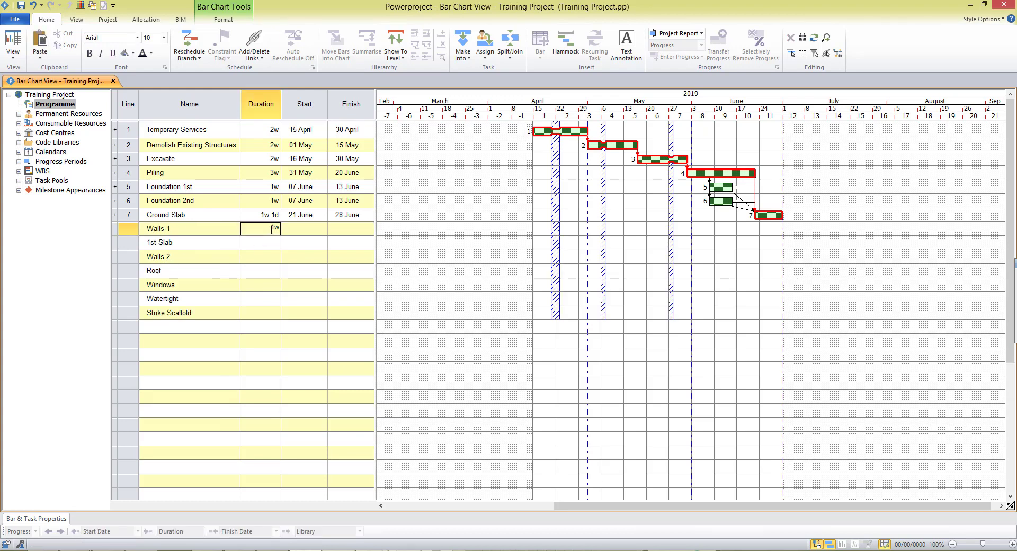
{"action": "type", "text": "1w"}
{"action": "key", "text": "Return"}
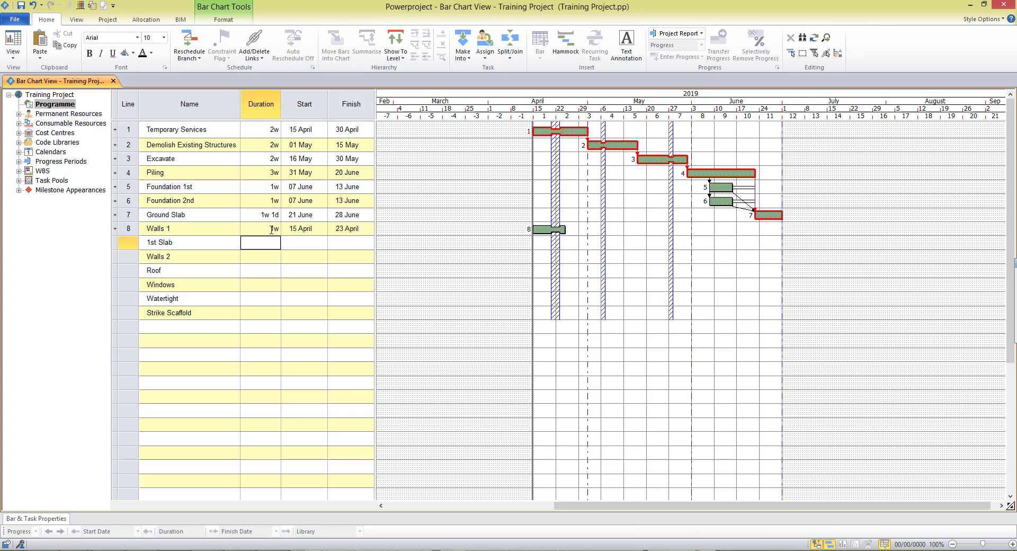
{"action": "type", "text": "8d"}
{"action": "key", "text": "Return"}
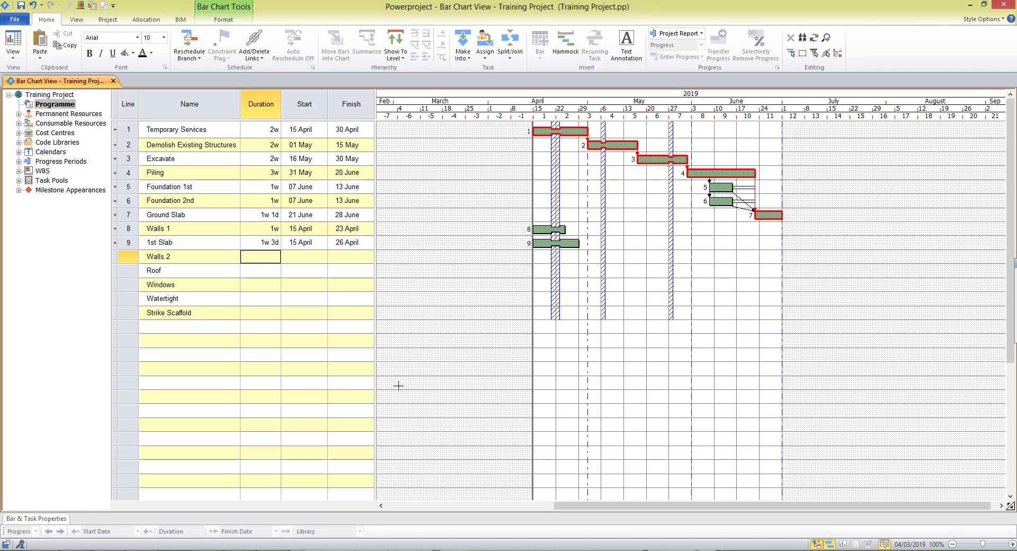
{"action": "type", "text": "1w"}
{"action": "key", "text": "Return"}
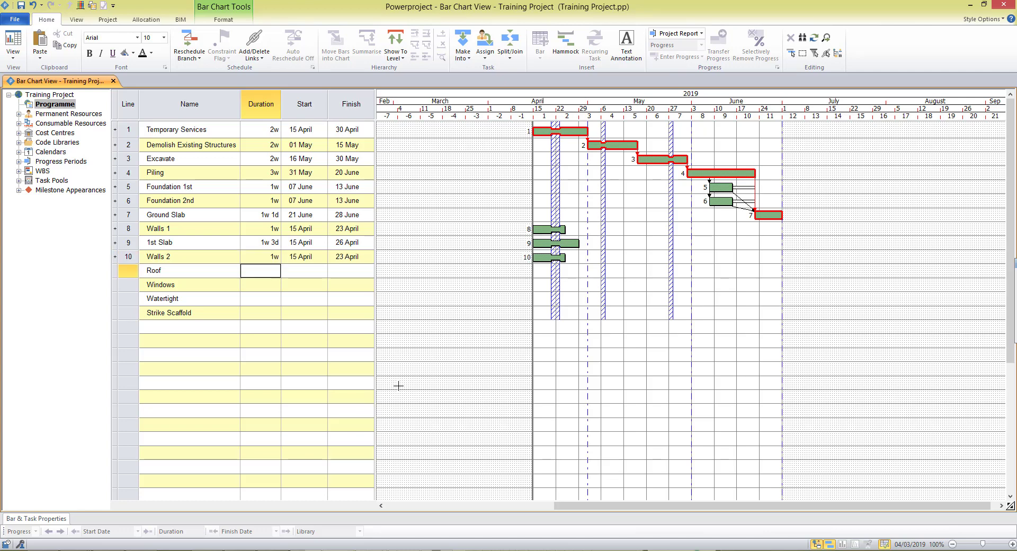
{"action": "type", "text": "2w"}
{"action": "key", "text": "Return"}
{"action": "type", "text": "1w"}
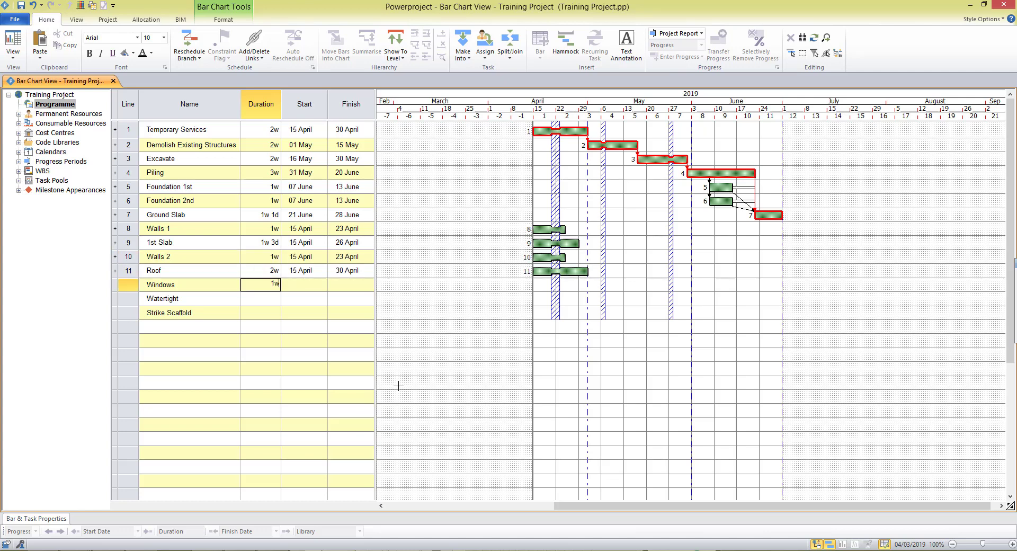
{"action": "key", "text": "Return"}
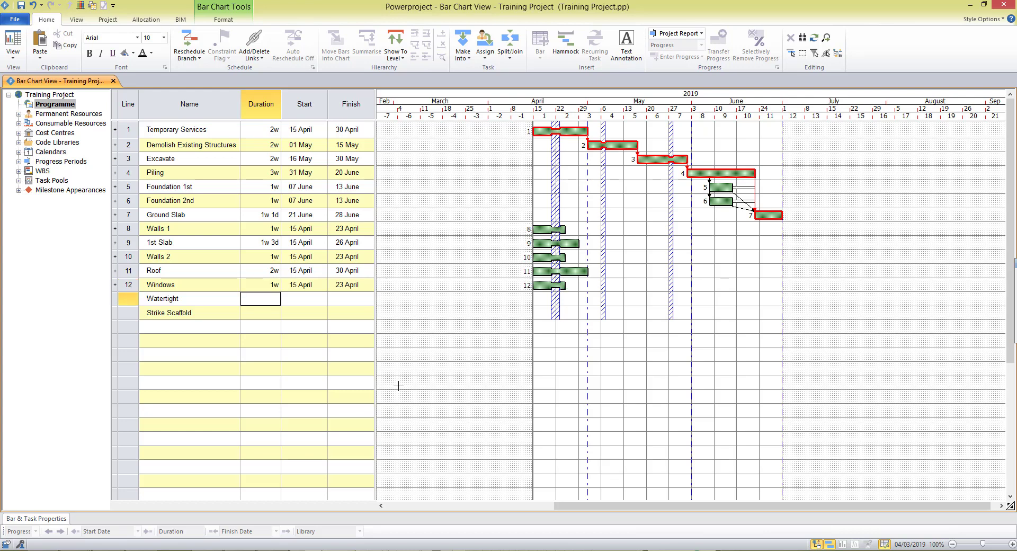
- Make Watertight and Strike Scaffold zero-duration milestones
{"action": "type", "text": "0"}
{"action": "key", "text": "Return"}
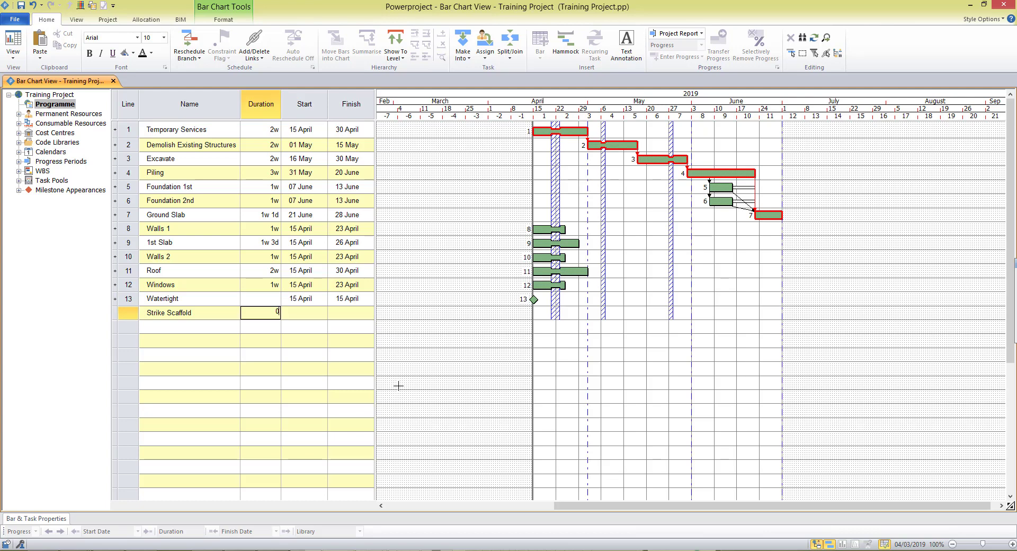
{"action": "type", "text": "0"}
{"action": "key", "text": "Return"}
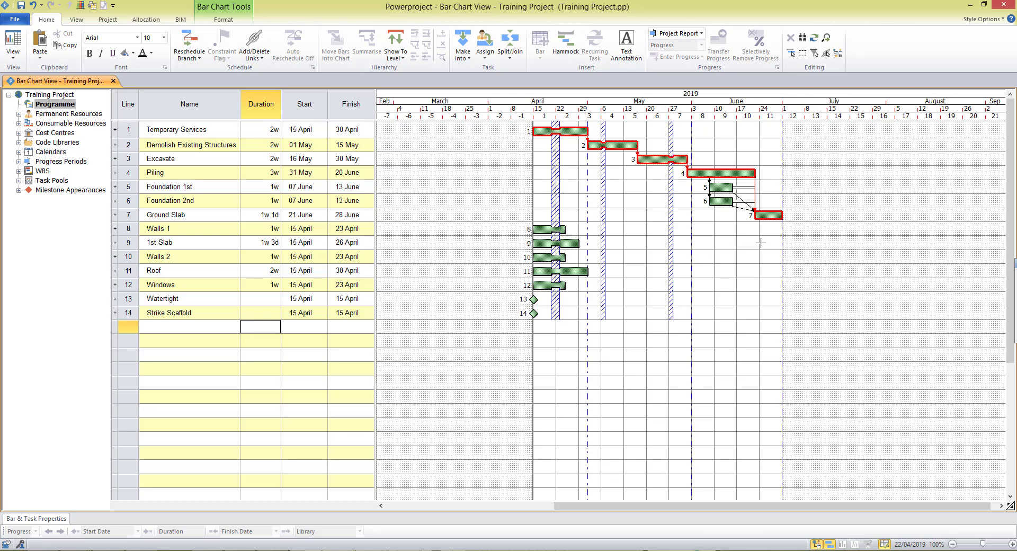
- Link Ground Slab's finish to the start of Walls 1
{"action": "left_click_drag", "start_coordinate": [783, 218], "coordinate": [533, 316]}
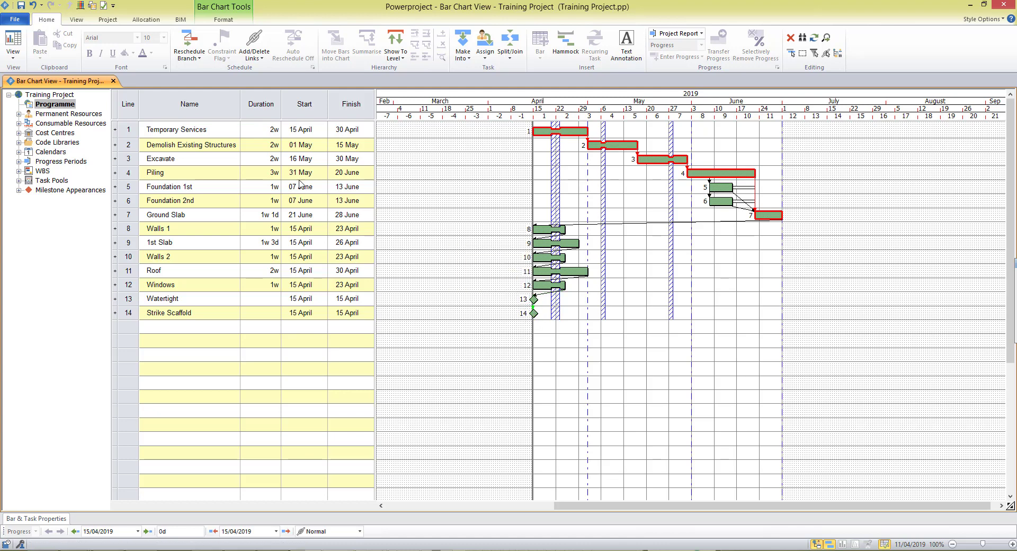
- Reschedule the branch so Walls 1 starts 01 July and both milestones land on 15 August
{"action": "left_click", "coordinate": [191, 44]}
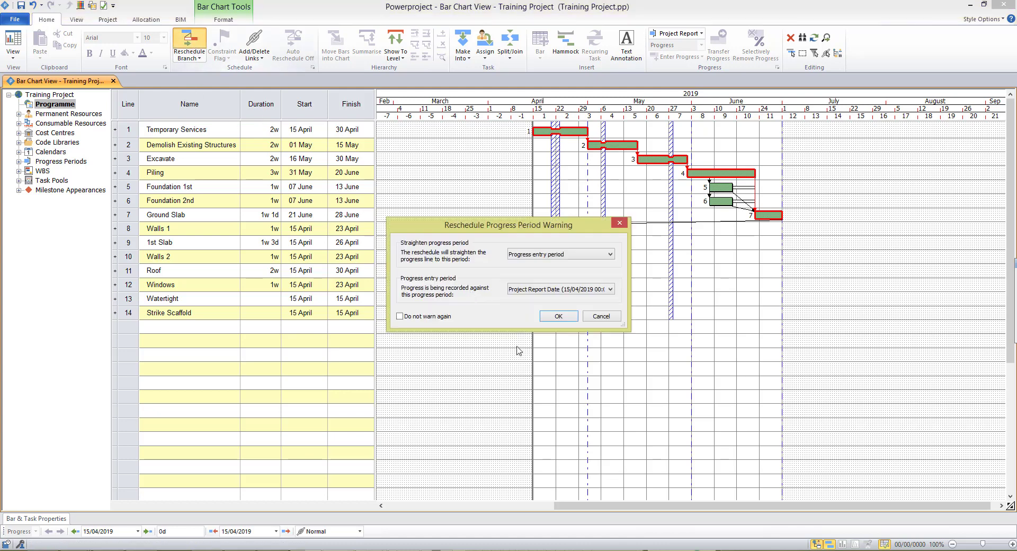
{"action": "left_click", "coordinate": [559, 316]}
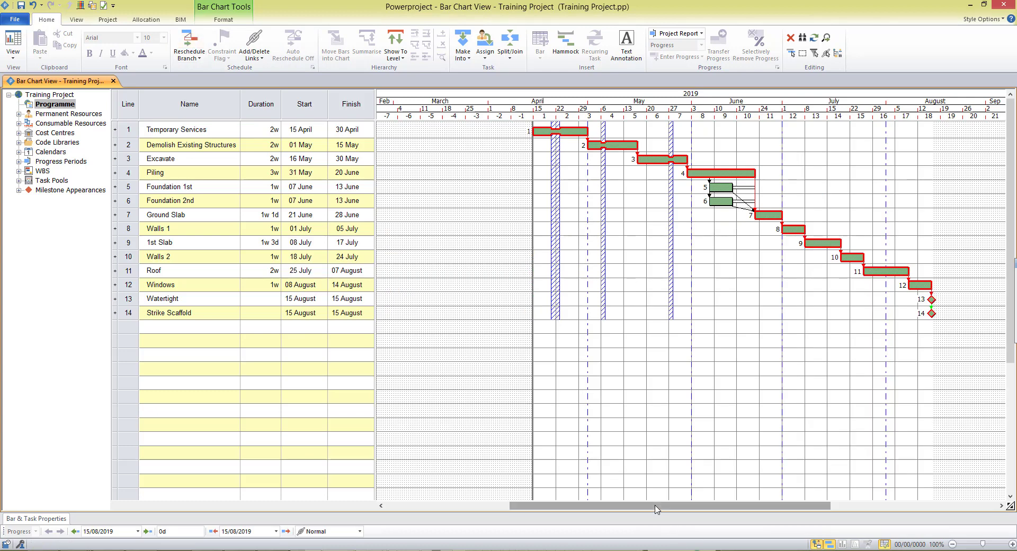
{"action": "left_click_drag", "start_coordinate": [673, 506], "coordinate": [714, 506]}
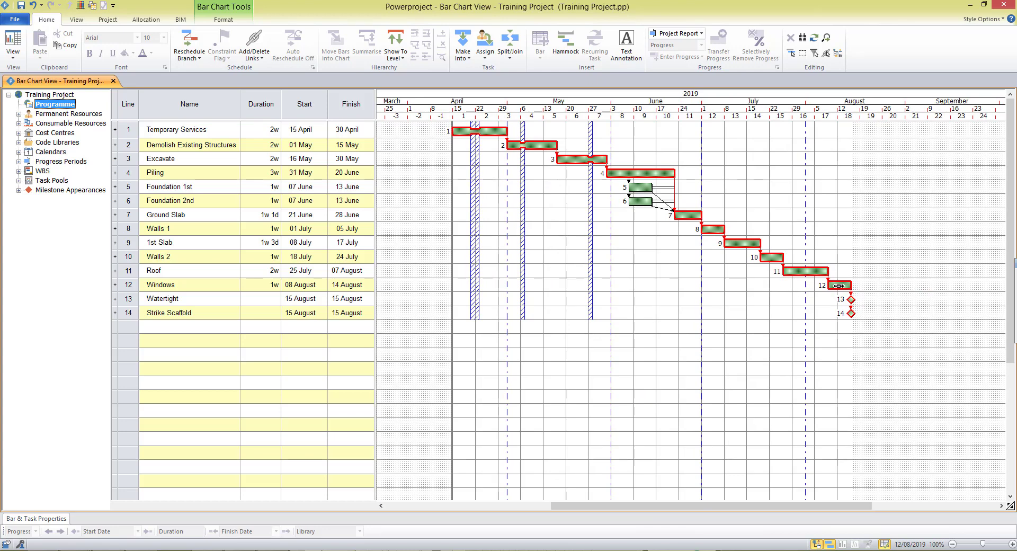
- Move Windows alongside Roof, link it from Roof, and reschedule so it starts 25 July
{"action": "left_click_drag", "start_coordinate": [839, 286], "coordinate": [808, 286]}
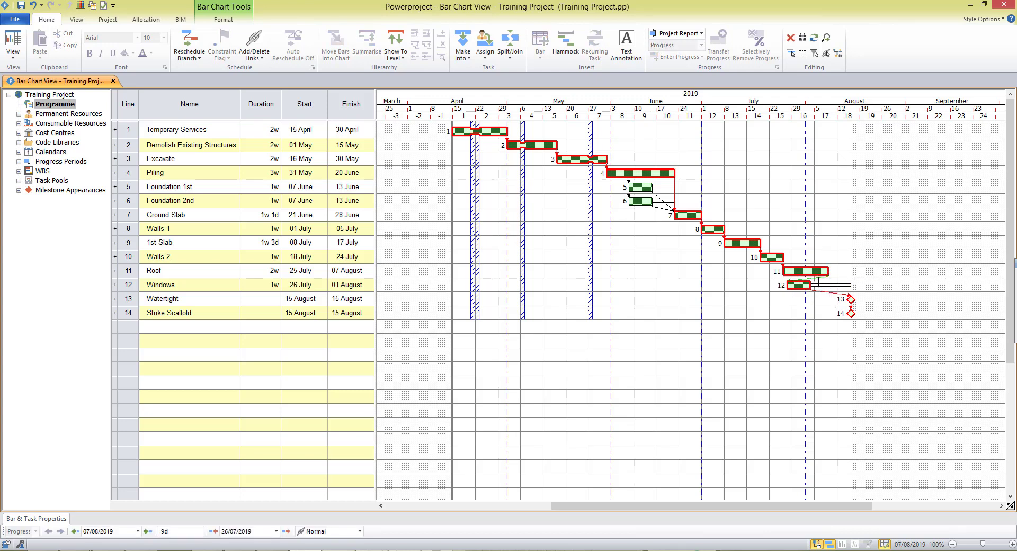
{"action": "left_click", "coordinate": [788, 338]}
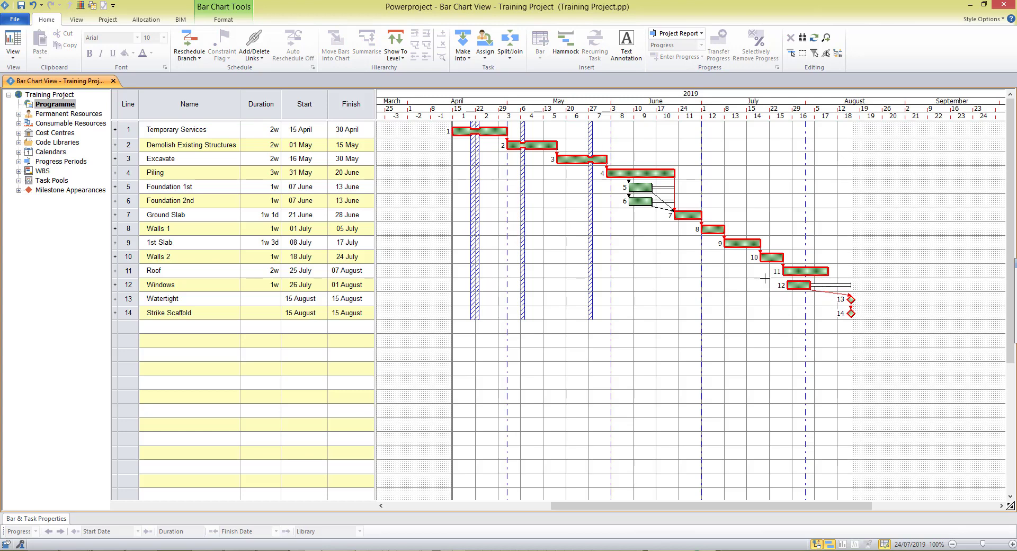
{"action": "left_click_drag", "start_coordinate": [781, 264], "coordinate": [789, 284]}
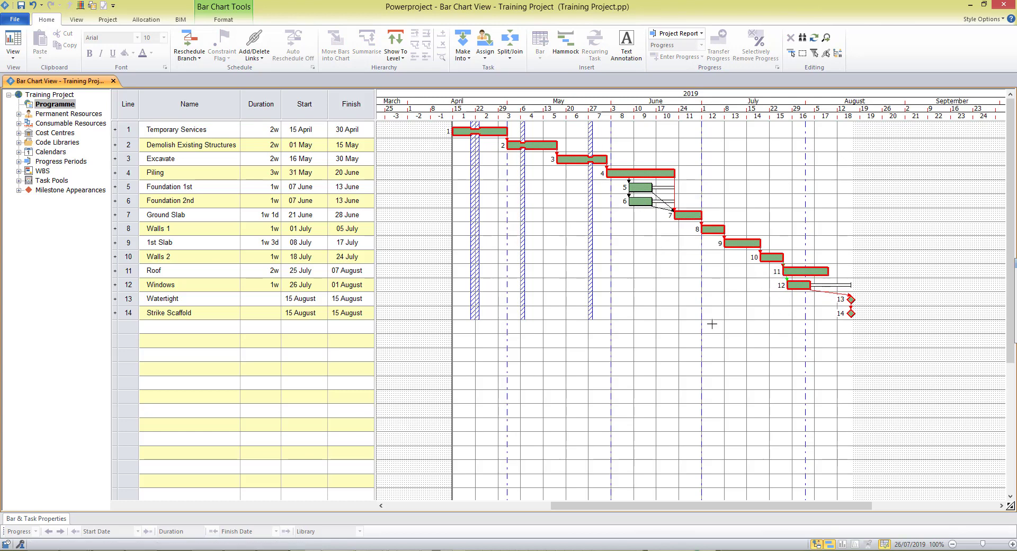
{"action": "left_click", "coordinate": [189, 41]}
{"action": "left_click", "coordinate": [566, 320]}
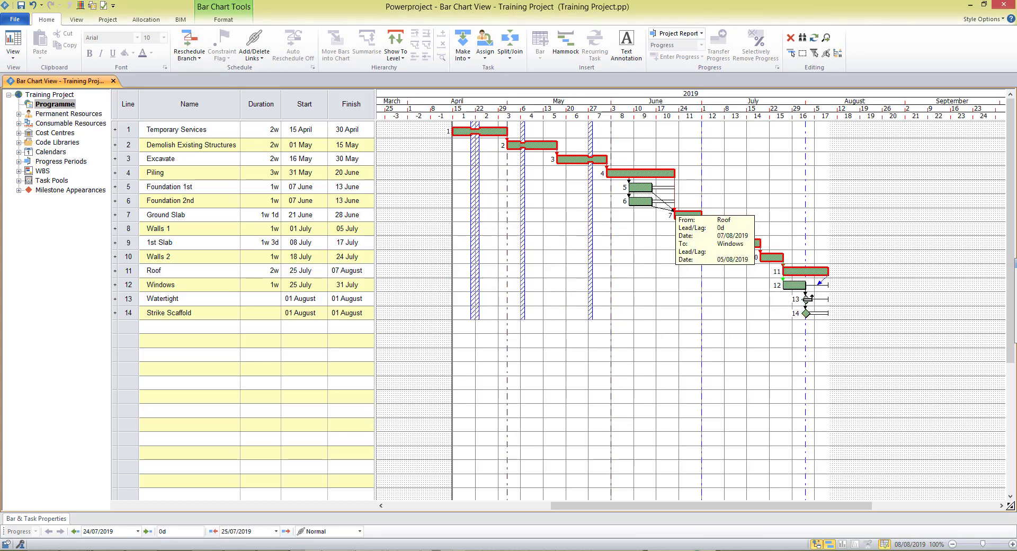
- Link Watertight and Strike Scaffold to Roof's end and reschedule them onto 08 August
{"action": "left_click_drag", "start_coordinate": [805, 286], "coordinate": [801, 313]}
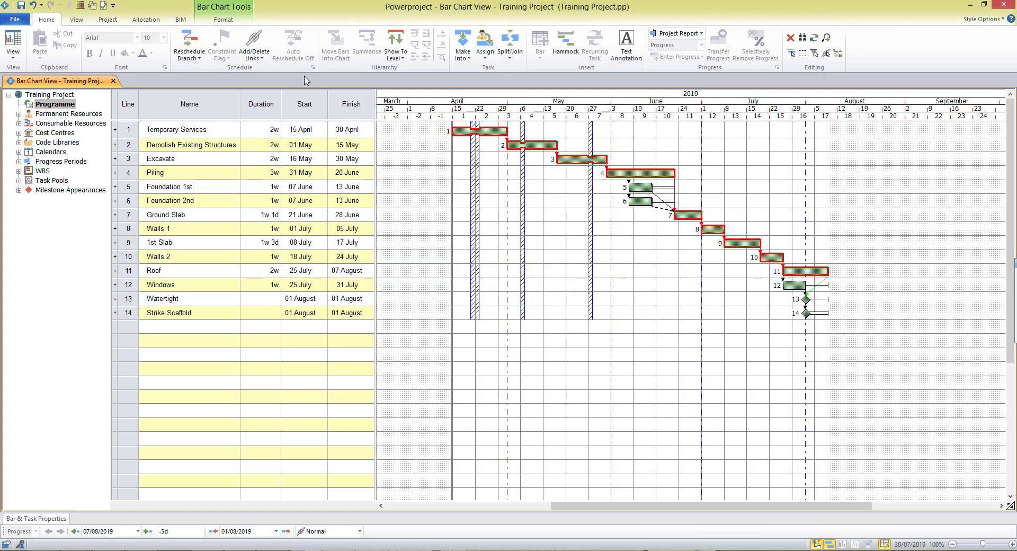
{"action": "left_click", "coordinate": [189, 41]}
{"action": "left_click", "coordinate": [558, 317]}
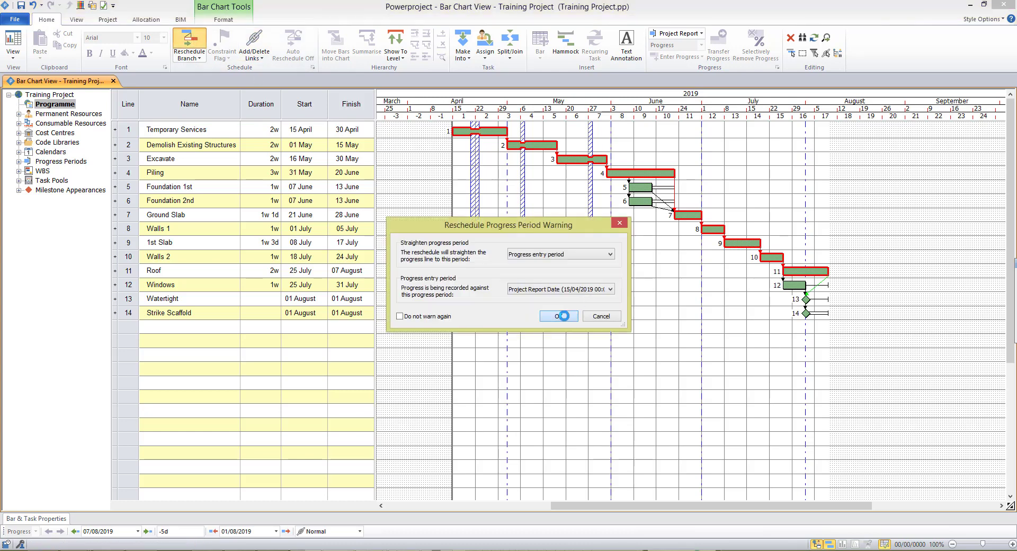